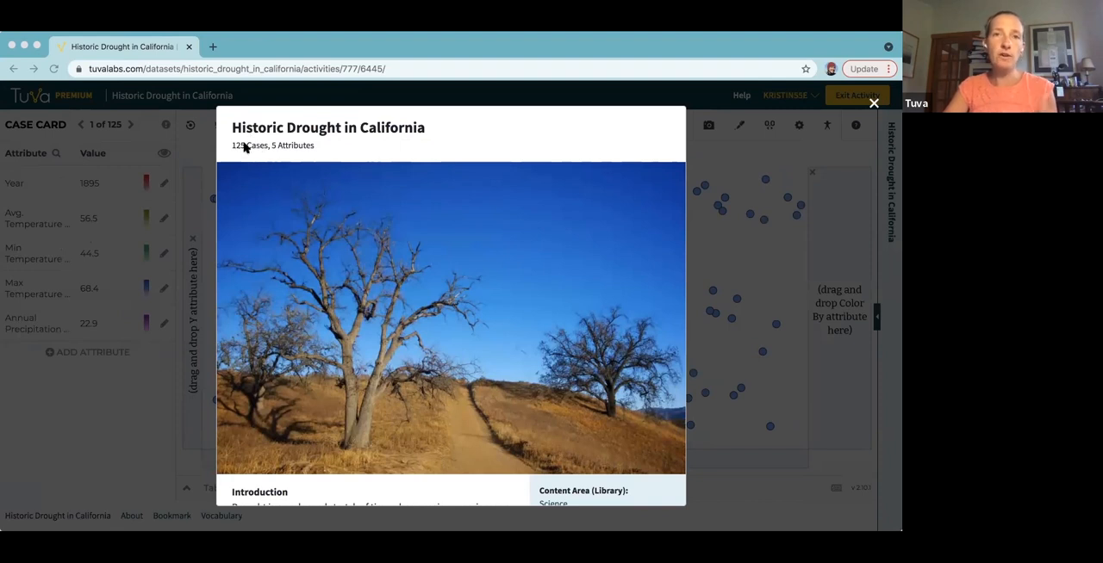
Read through the Historic Drought in California dataset introduction and details, and close the description.
{"action": "scroll", "coordinate": [244, 149], "scroll_direction": "down", "scroll_amount": 10}
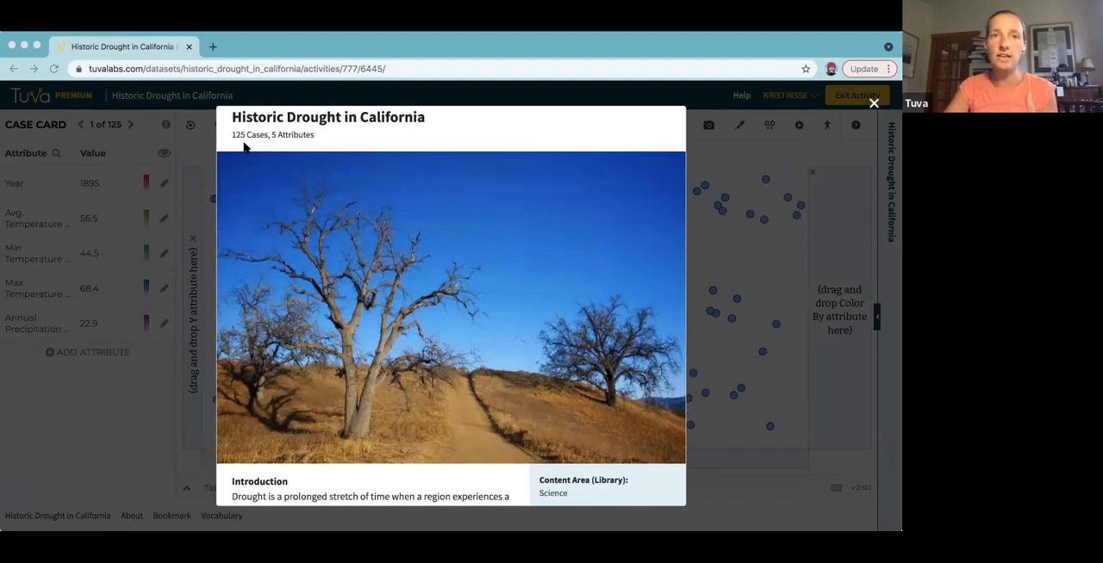
{"action": "scroll", "coordinate": [245, 148], "scroll_direction": "down", "scroll_amount": 2}
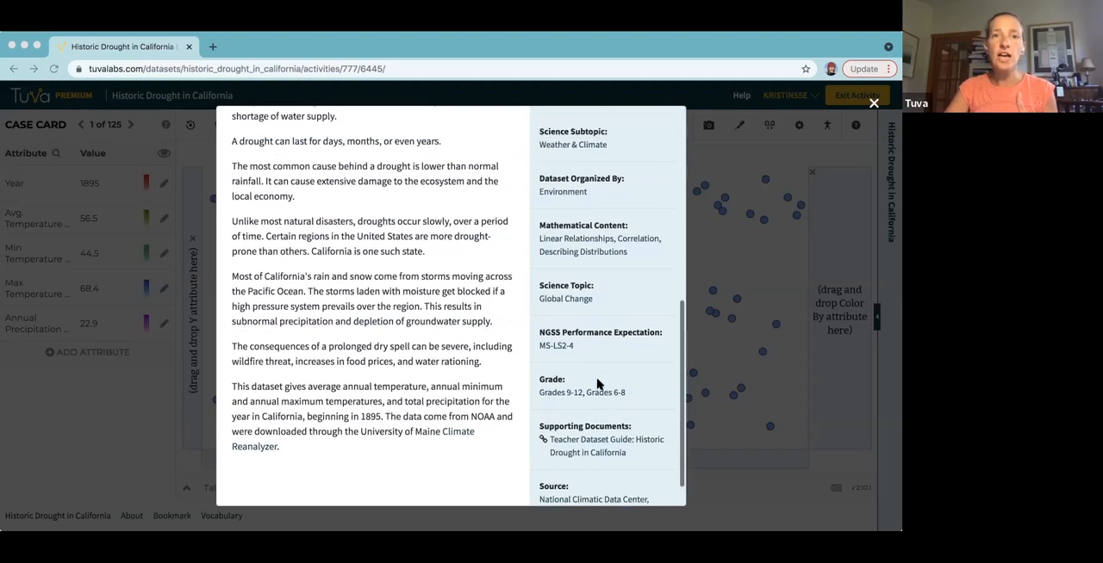
{"action": "scroll", "coordinate": [596, 387], "scroll_direction": "up", "scroll_amount": 3}
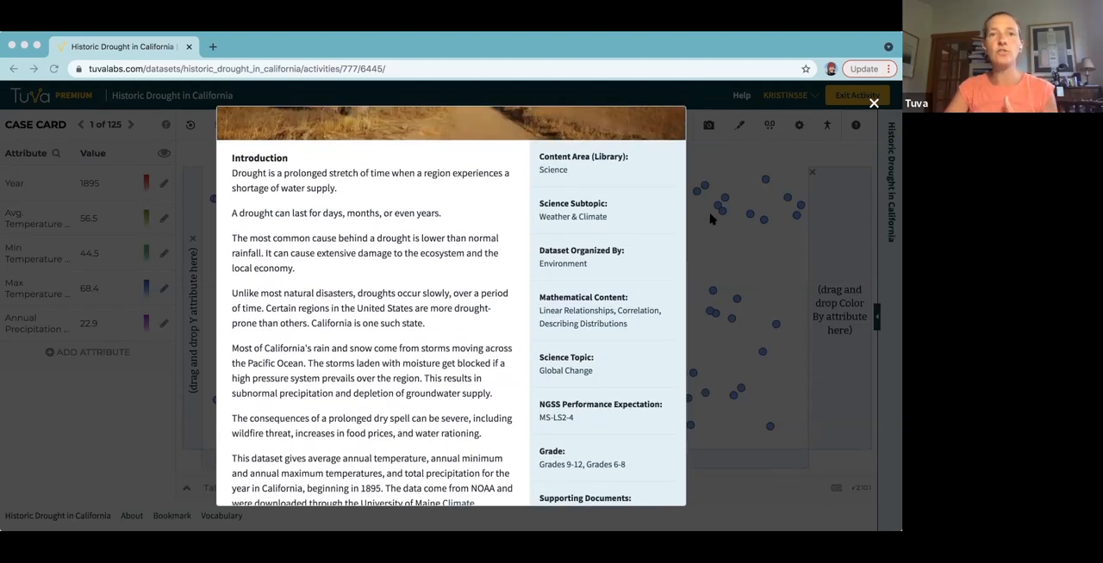
{"action": "left_click", "coordinate": [873, 105]}
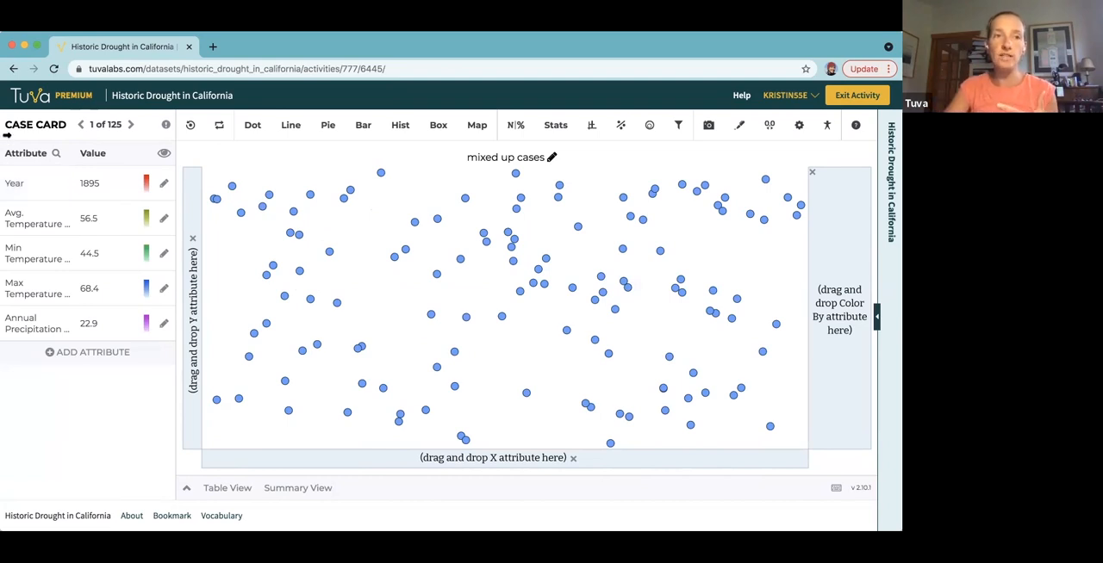
Build a scatter plot with Year on the horizontal axis and Annual Precipitation (in) on the vertical axis.
{"action": "left_click_drag", "start_coordinate": [10, 182], "coordinate": [312, 455]}
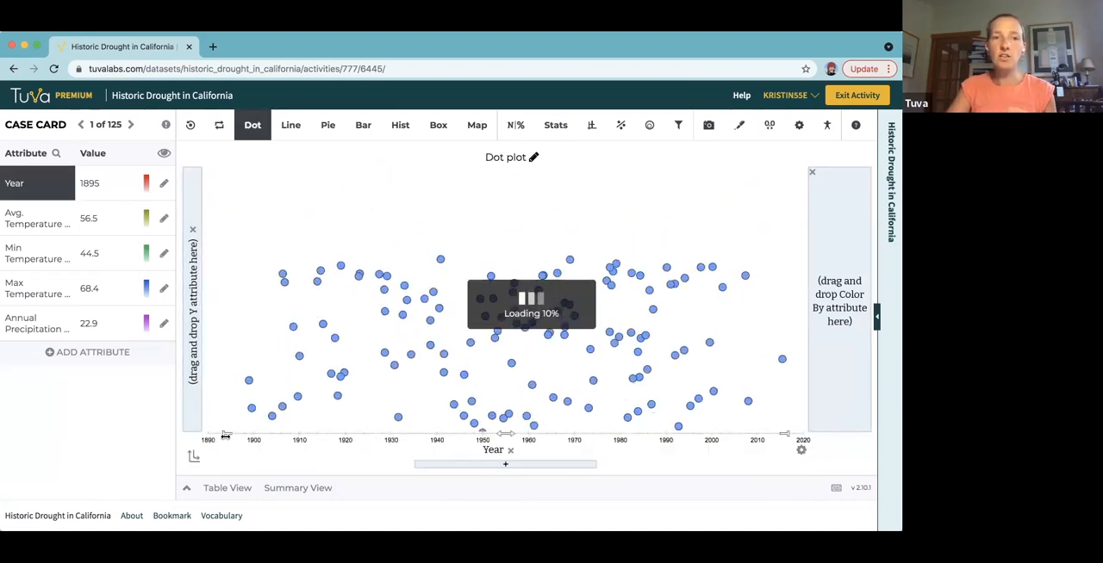
{"action": "mouse_move", "coordinate": [229, 428]}
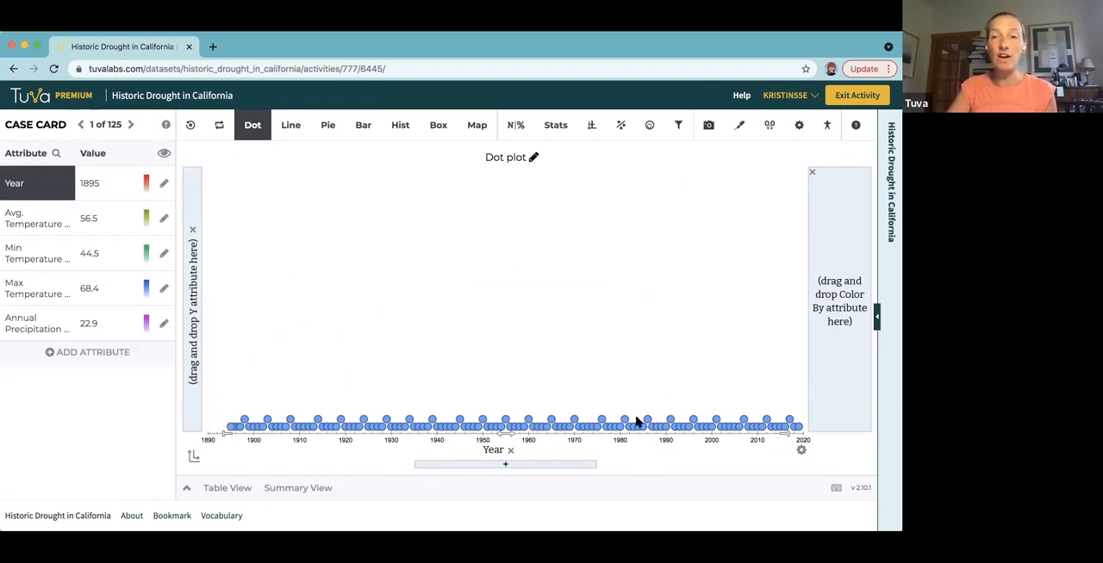
{"action": "mouse_move", "coordinate": [799, 428]}
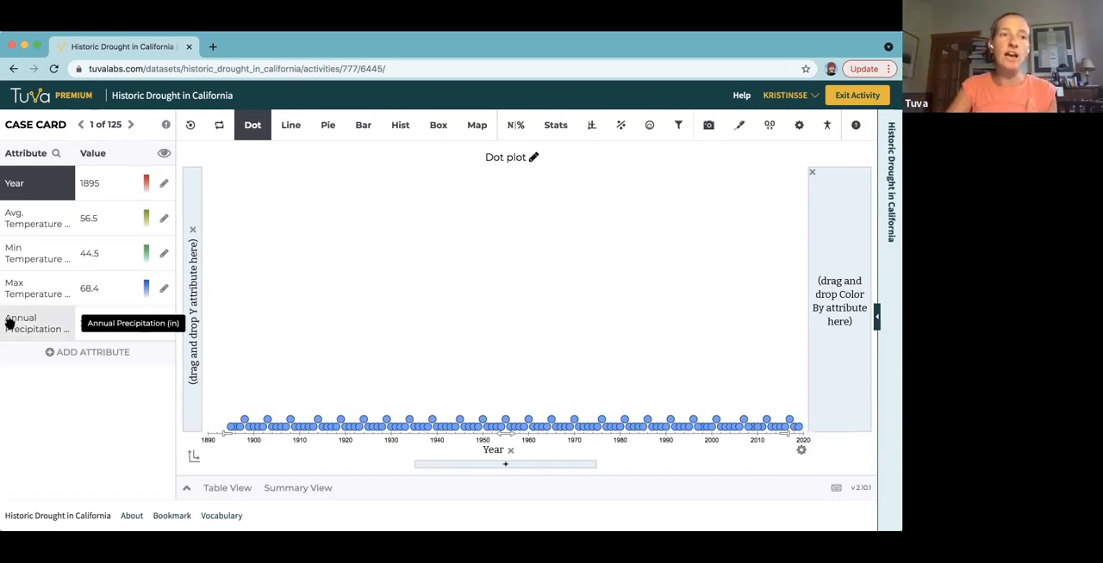
{"action": "left_click_drag", "start_coordinate": [8, 323], "coordinate": [199, 255]}
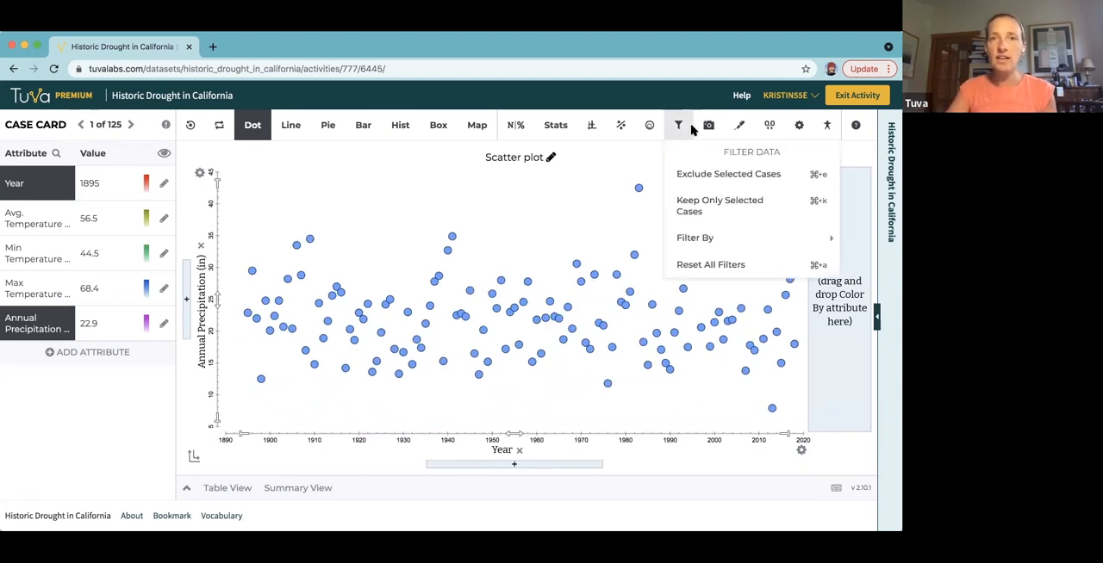
Add a least squares line to the scatter plot of annual precipitation by year.
{"action": "mouse_move", "coordinate": [620, 125]}
{"action": "mouse_move", "coordinate": [681, 200]}
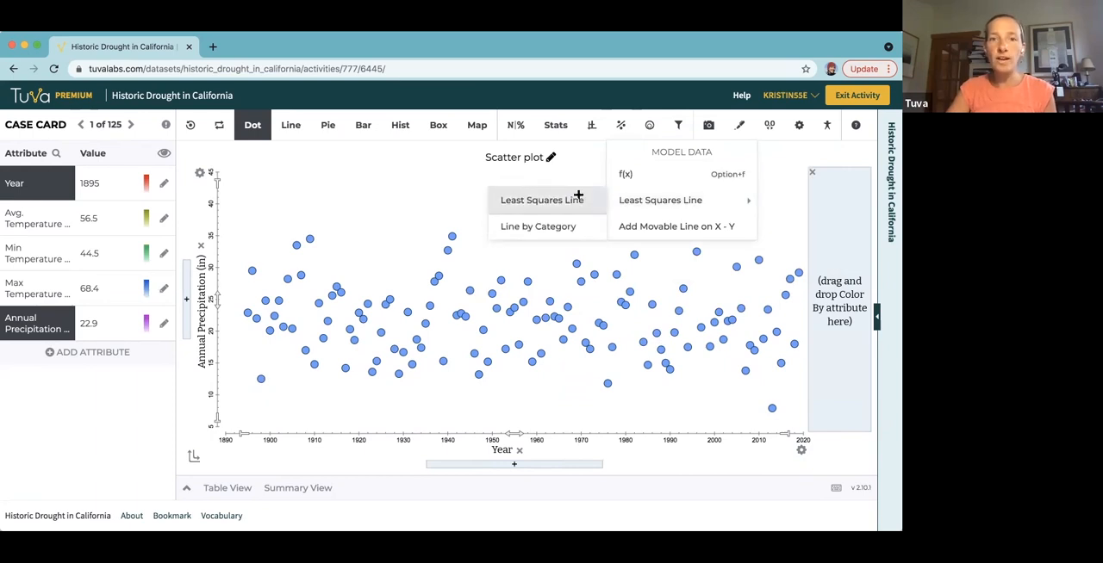
{"action": "left_click", "coordinate": [578, 195]}
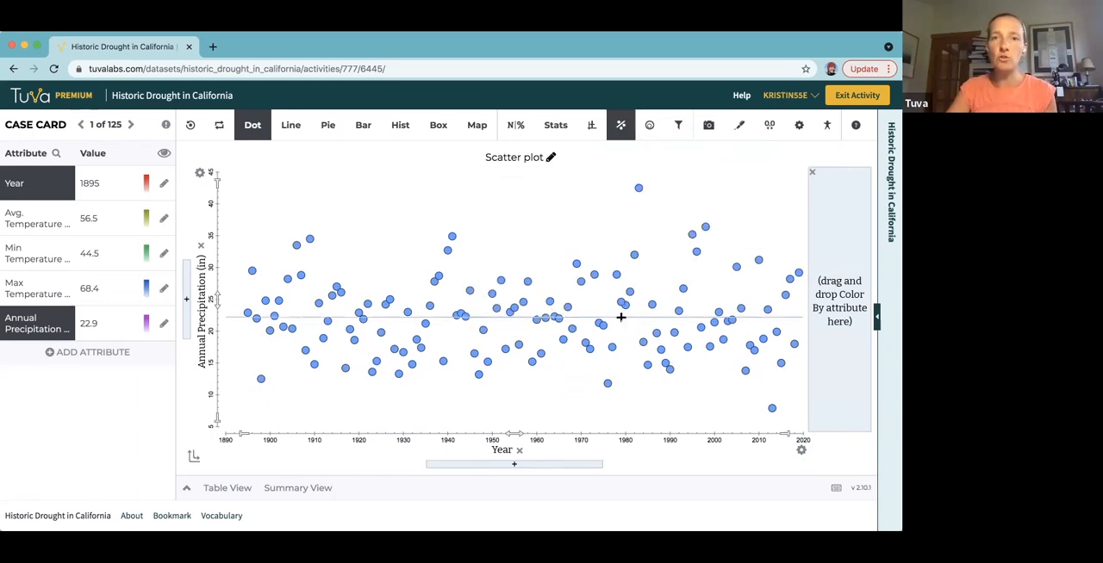
{"action": "mouse_move", "coordinate": [621, 317]}
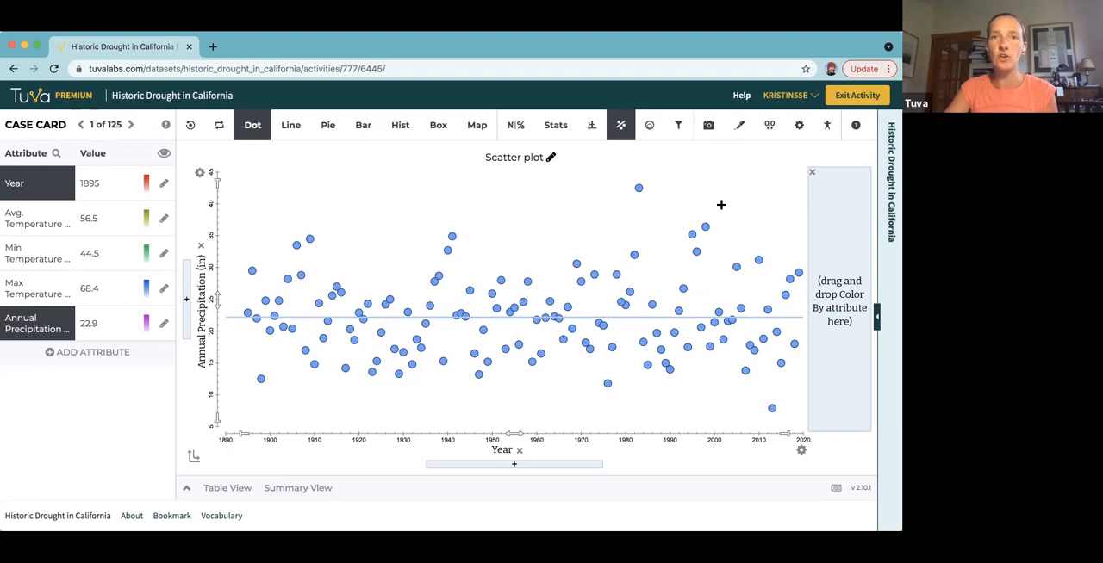
Display the mean lines on the scatter plot and read the mean of Annual Precipitation.
{"action": "left_click", "coordinate": [554, 125]}
{"action": "left_click", "coordinate": [556, 174]}
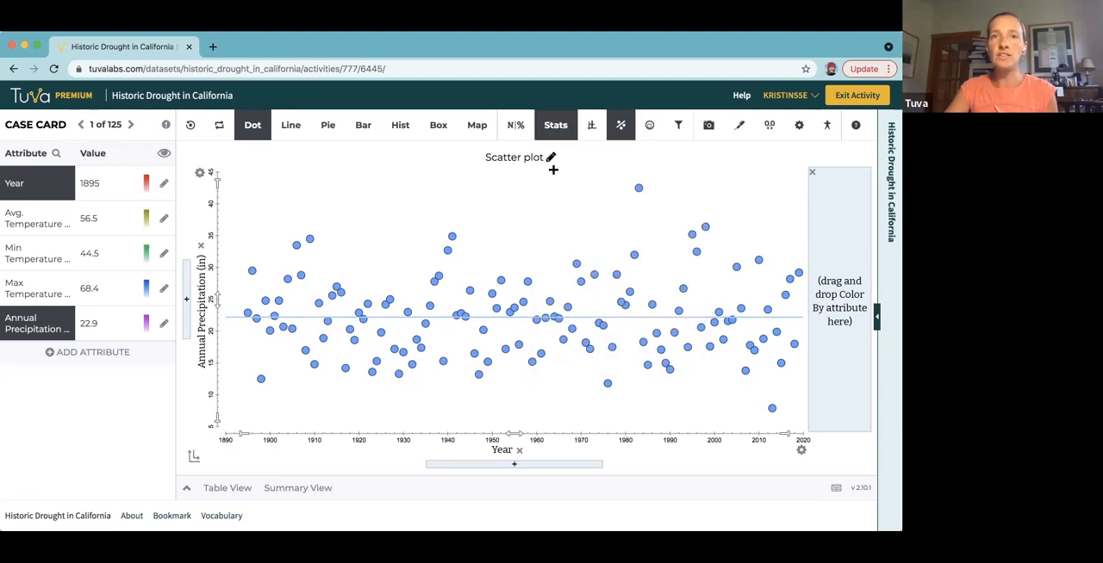
{"action": "mouse_move", "coordinate": [408, 317]}
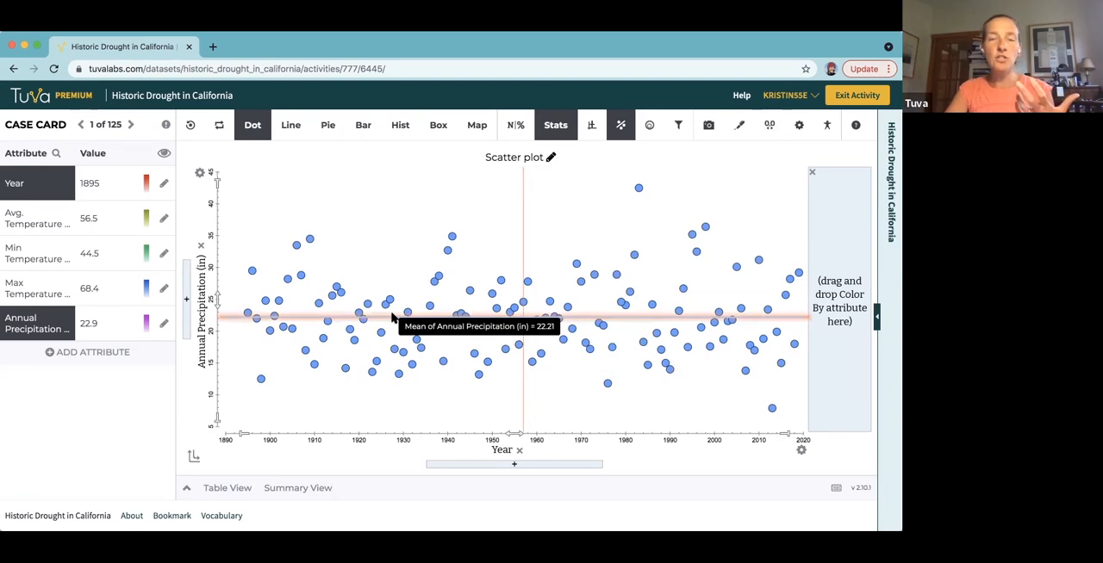
Add the text annotation "Mean = 22.21 in" in the empty area above the points around 1990.
{"action": "left_click", "coordinate": [739, 125]}
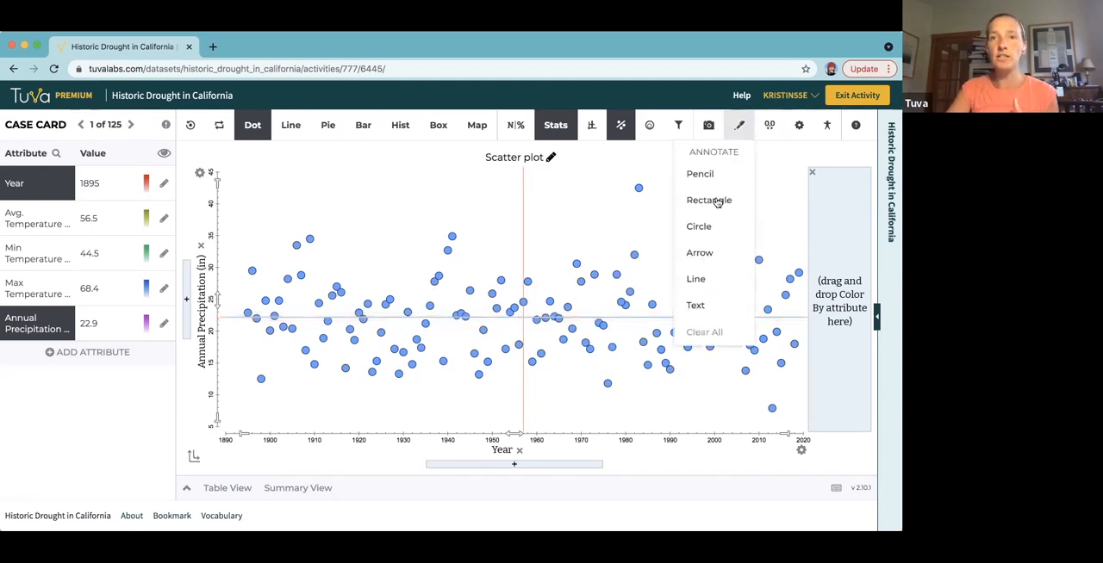
{"action": "left_click", "coordinate": [696, 305]}
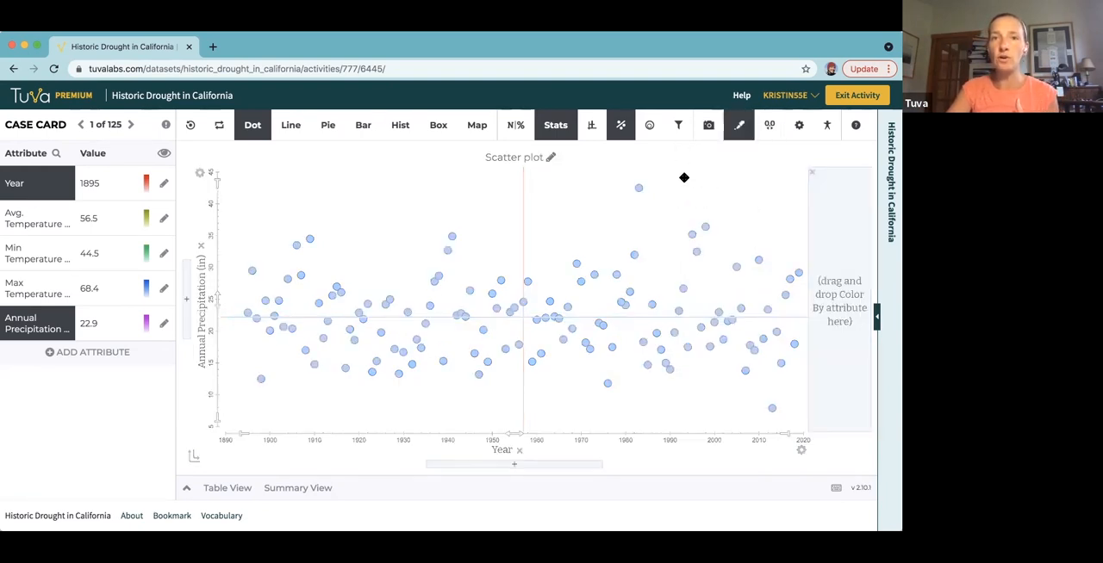
{"action": "left_click", "coordinate": [684, 177]}
{"action": "type", "text": "Mean = 22.21 in"}
{"action": "left_click", "coordinate": [560, 199]}
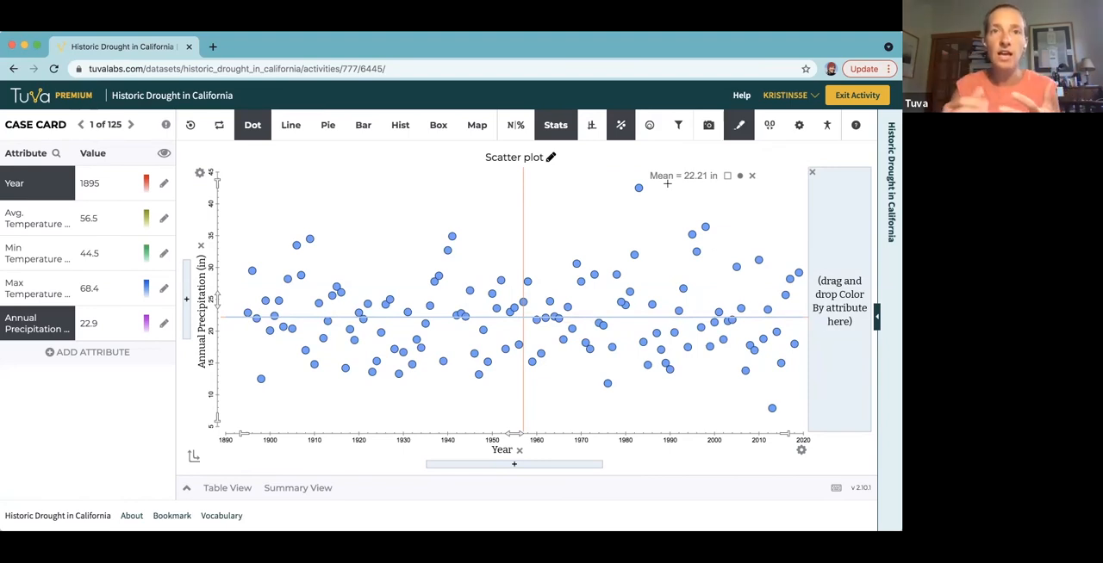
Start a new attribute and name it "Difference from Mean".
{"action": "left_click", "coordinate": [73, 351]}
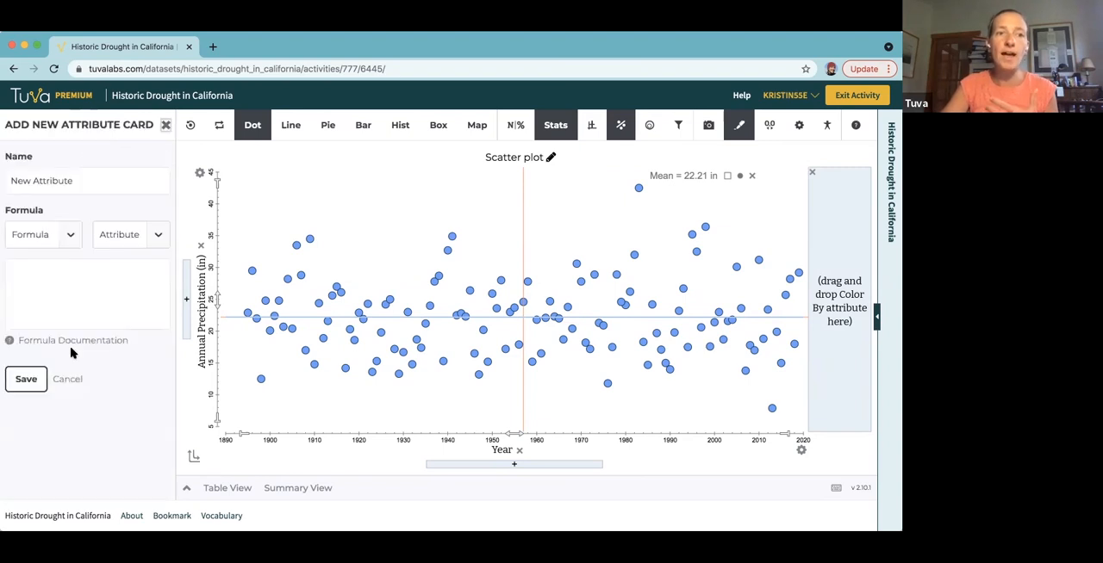
{"action": "triple_click", "coordinate": [86, 179]}
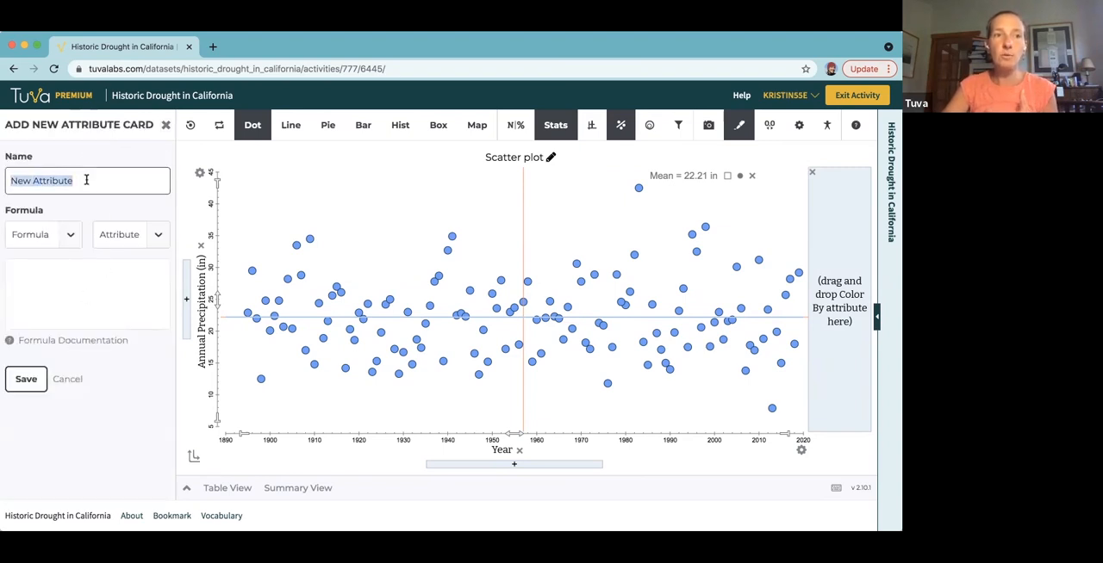
{"action": "type", "text": "Difference from Mean"}
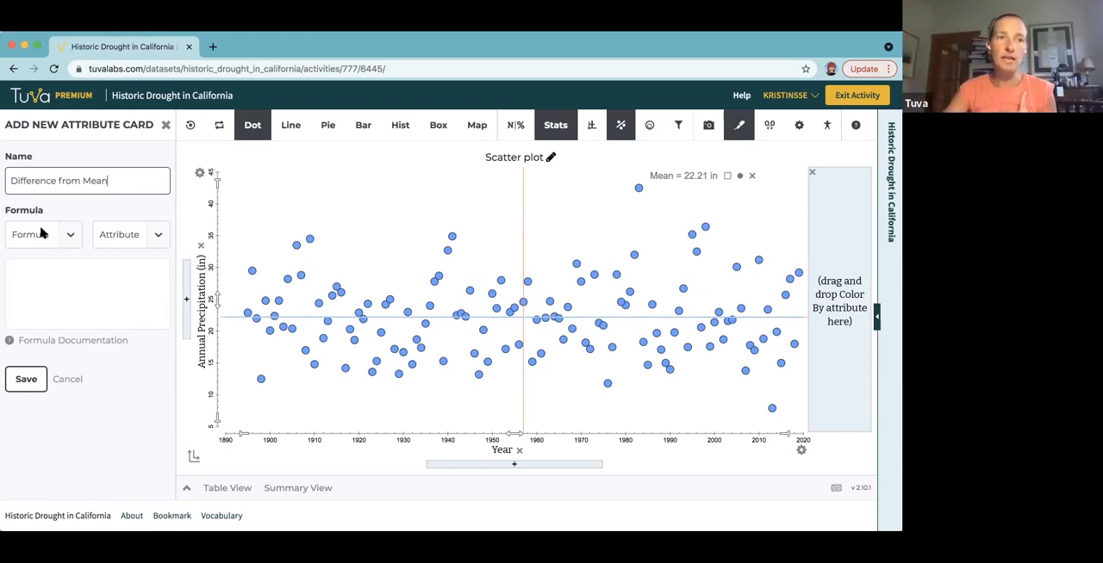
Define the new attribute with the subtraction formula <Annual Precipitation (in)> - 22.21 and save it.
{"action": "left_click", "coordinate": [67, 236]}
{"action": "left_click", "coordinate": [38, 312]}
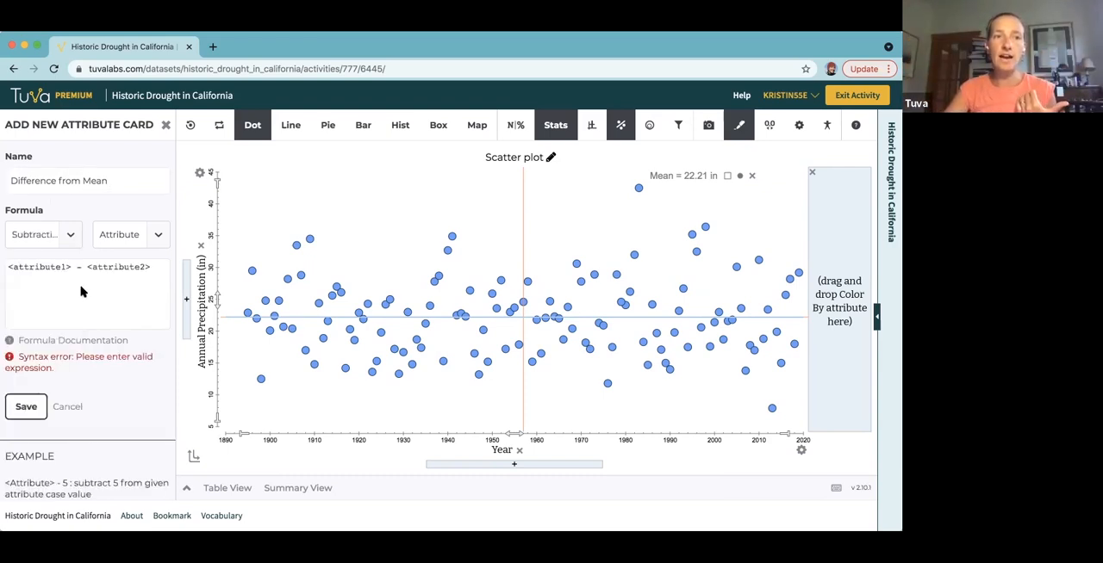
{"action": "left_click_drag", "start_coordinate": [71, 267], "coordinate": [7, 266]}
{"action": "left_click", "coordinate": [159, 244]}
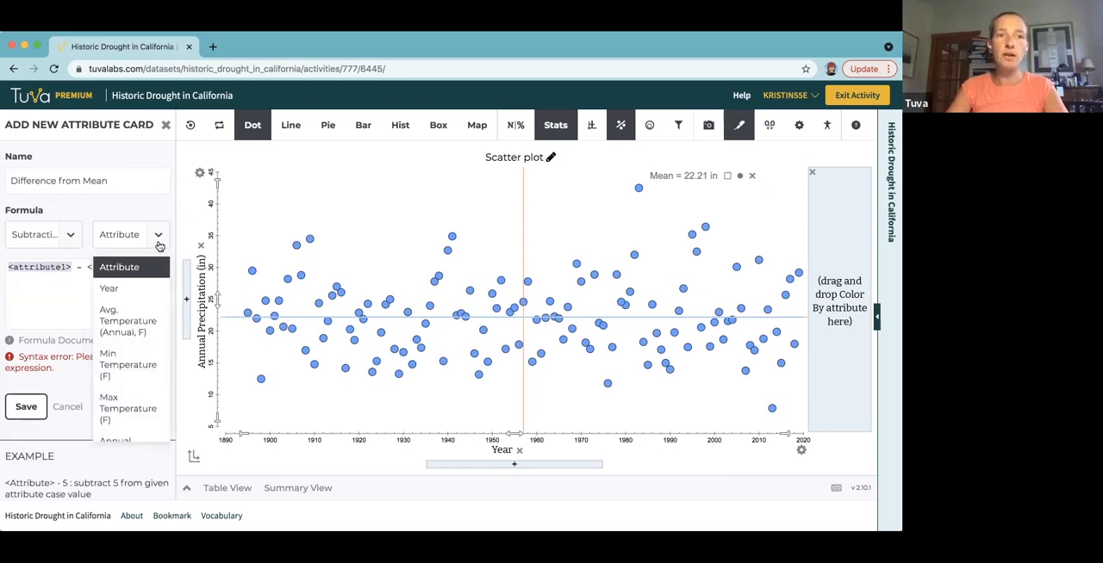
{"action": "scroll", "coordinate": [121, 405], "scroll_direction": "down", "scroll_amount": 2}
{"action": "left_click", "coordinate": [120, 417]}
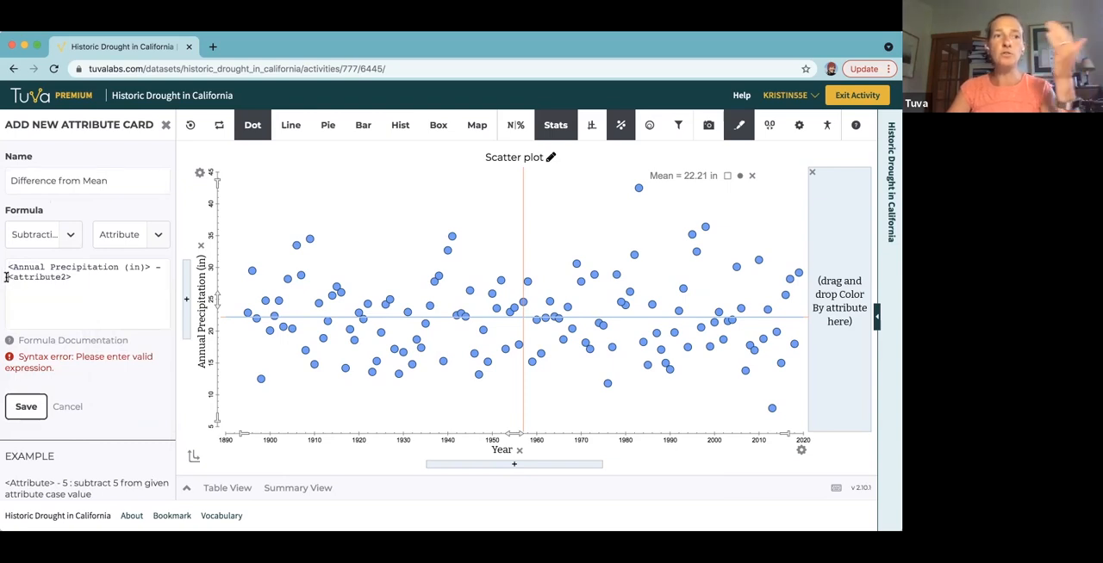
{"action": "left_click_drag", "start_coordinate": [6, 277], "coordinate": [73, 278]}
{"action": "type", "text": "22.21"}
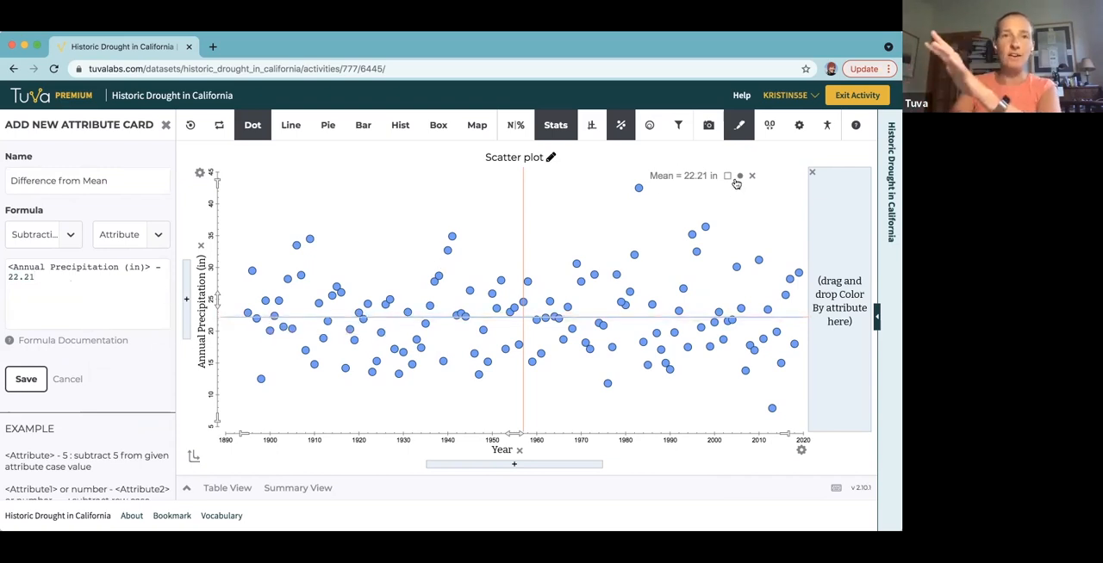
{"action": "left_click", "coordinate": [25, 380]}
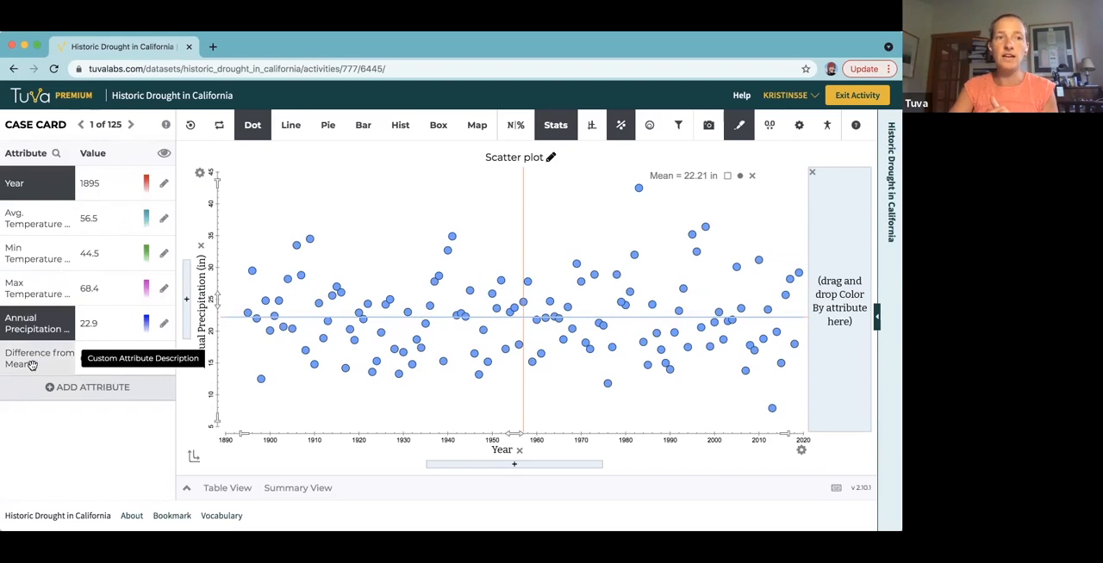
Put Difference from Mean on the vertical axis in place of Annual Precipitation and turn off the mean lines.
{"action": "left_click_drag", "start_coordinate": [26, 362], "coordinate": [207, 317]}
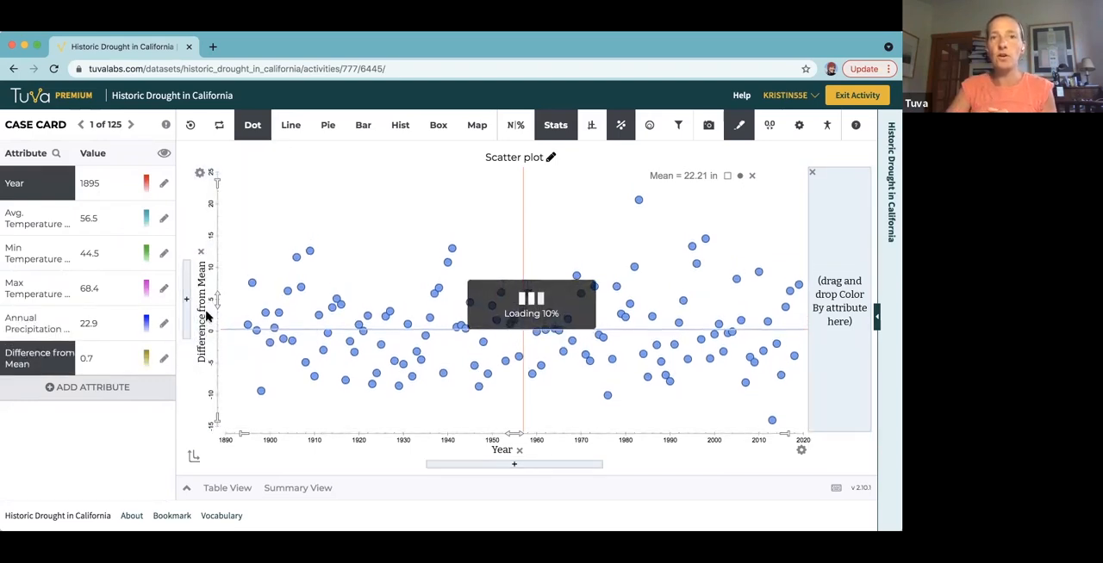
{"action": "left_click", "coordinate": [556, 124]}
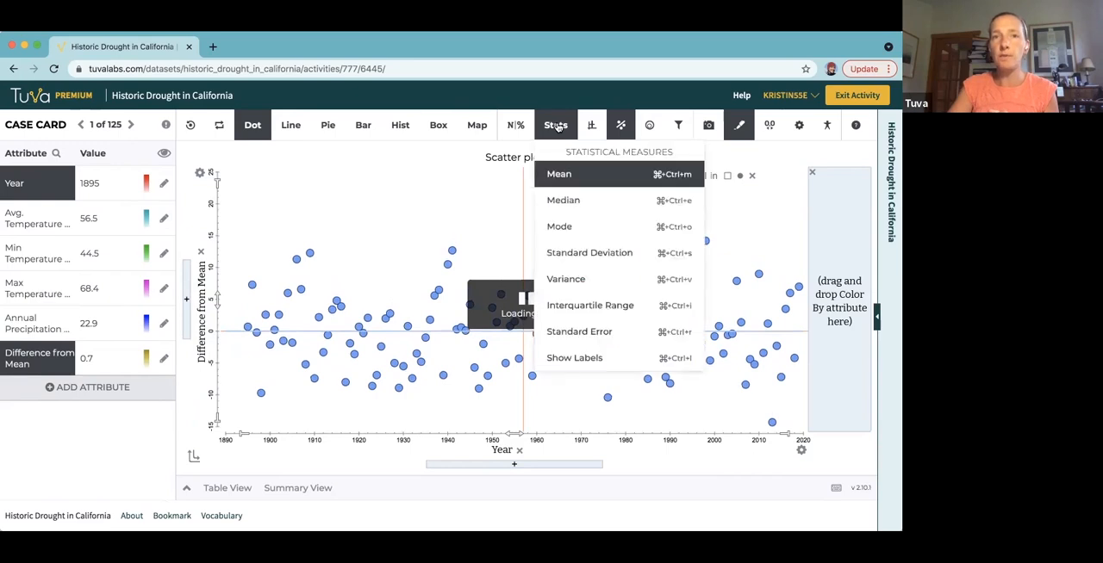
{"action": "left_click", "coordinate": [558, 174]}
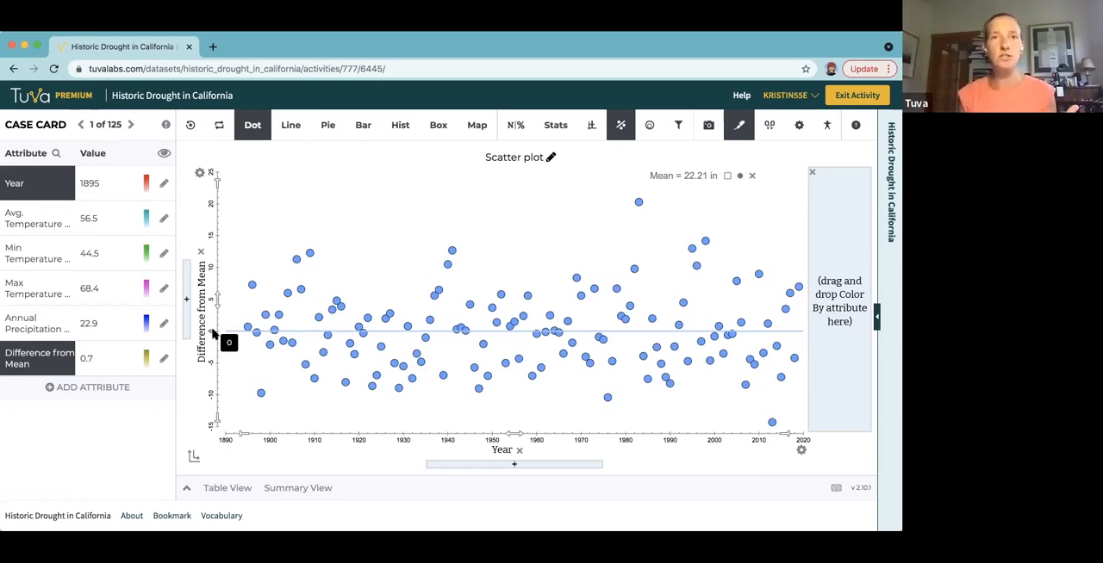
Start another new attribute and name it "Wet or Dry Year?".
{"action": "left_click", "coordinate": [61, 389]}
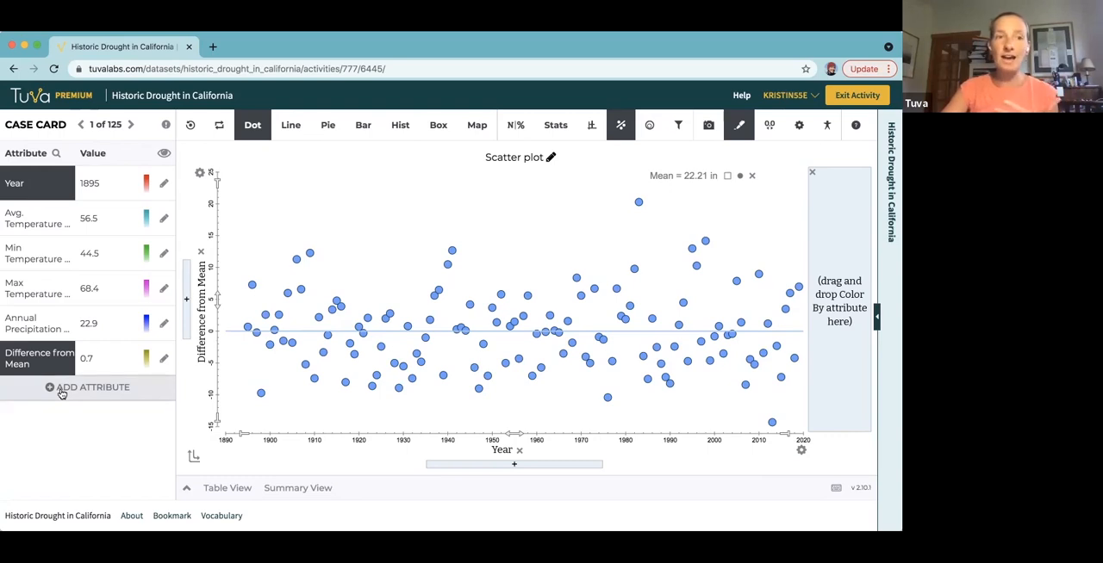
{"action": "triple_click", "coordinate": [66, 180]}
{"action": "type", "text": "Wet or"}
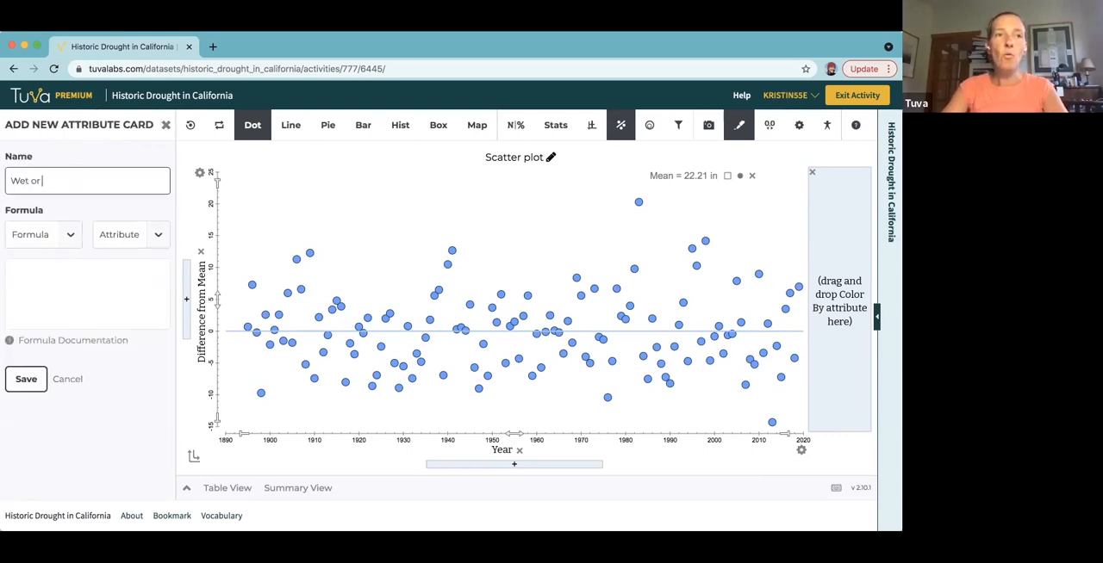
{"action": "type", "text": " Dry Year?"}
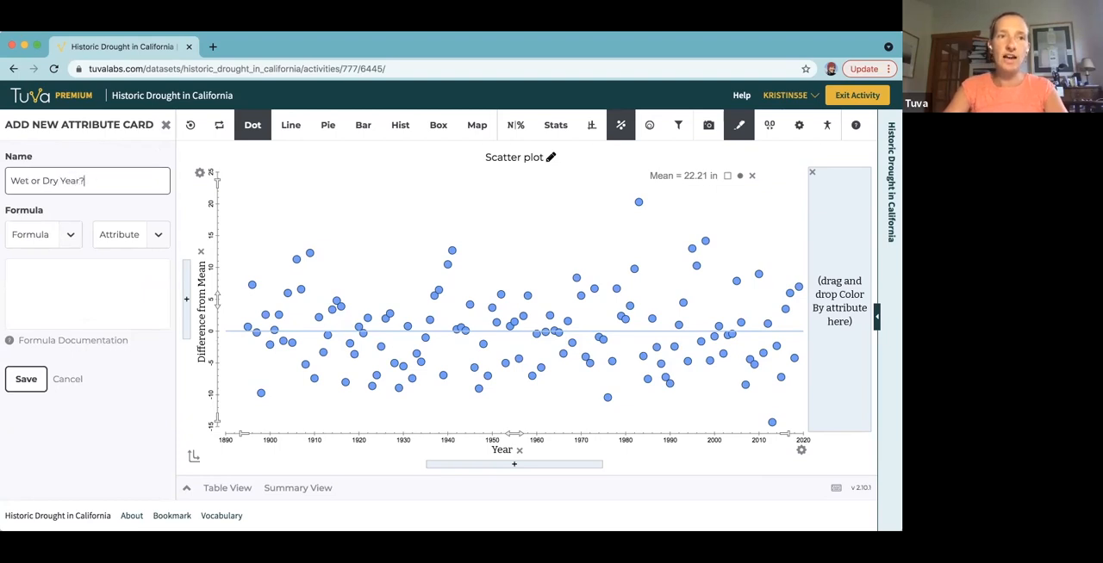
Enter the attribute formula (<Difference from Mean> >=5)?"Wet":((<Difference from Mean> <=-5)? "Dry":"Normal") and review its conditions and result labels.
{"action": "left_click", "coordinate": [34, 280]}
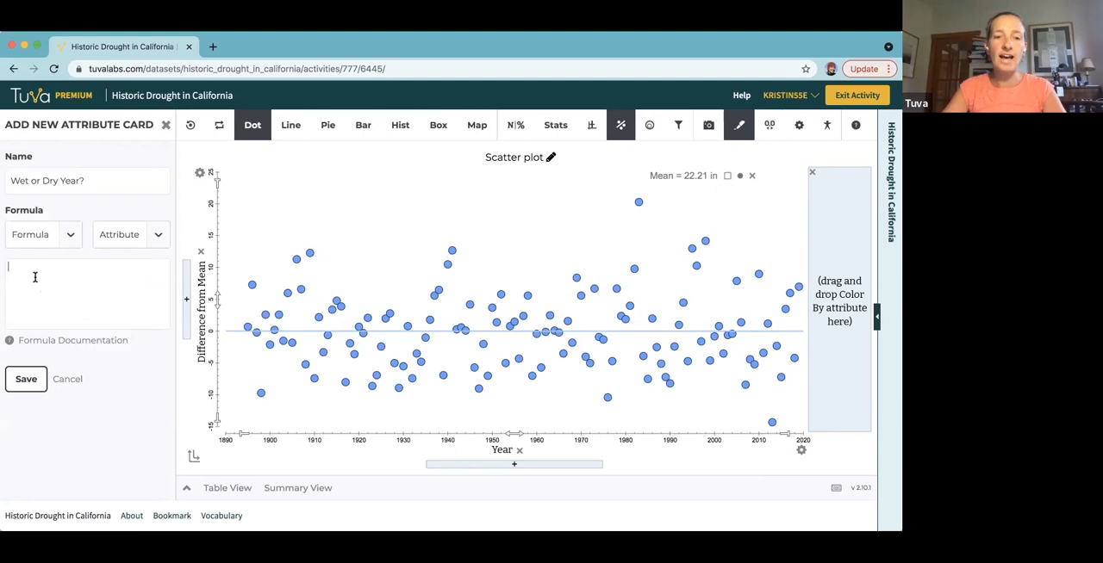
{"action": "type", "text": "(<Difference from Mean> >5)?\"Wet\":((<Difference from Mean> <=-5)? \"Dry\":\"Normal\")"}
{"action": "left_click_drag", "start_coordinate": [14, 268], "coordinate": [129, 268]}
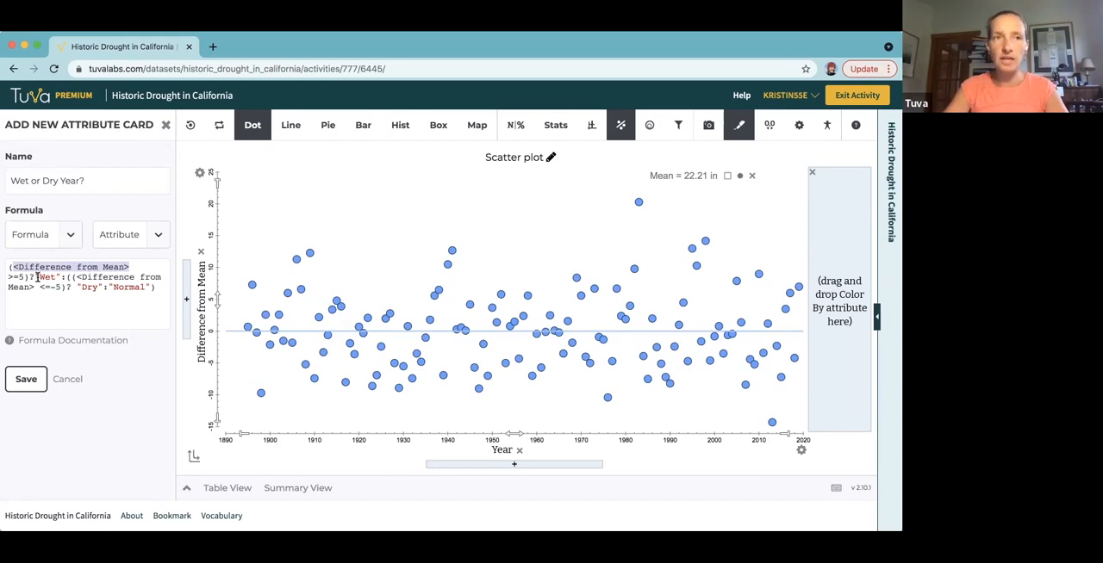
{"action": "left_click_drag", "start_coordinate": [7, 277], "coordinate": [62, 274]}
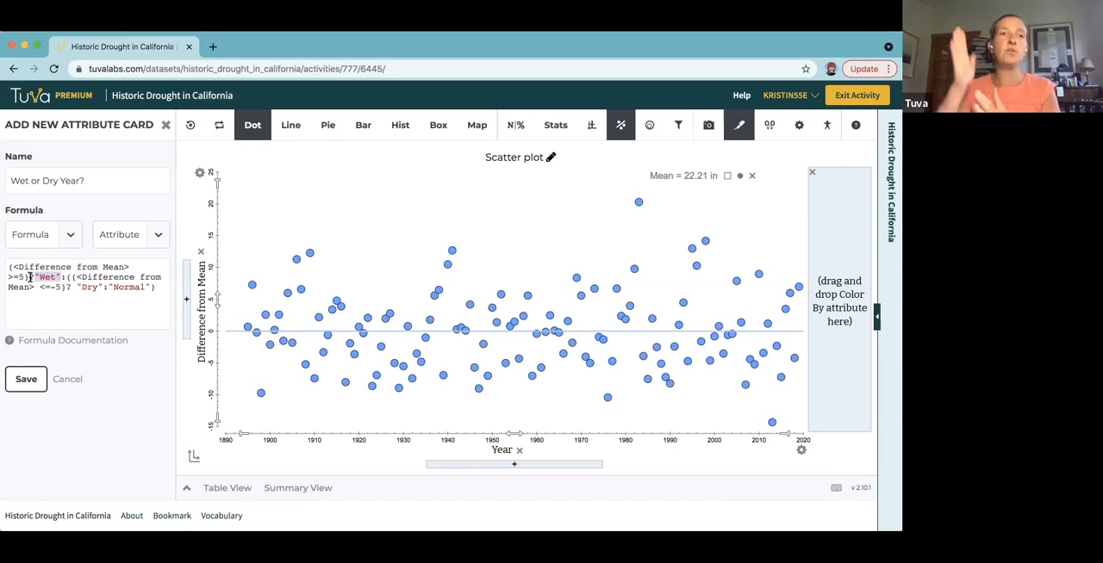
{"action": "left_click_drag", "start_coordinate": [69, 277], "coordinate": [50, 288]}
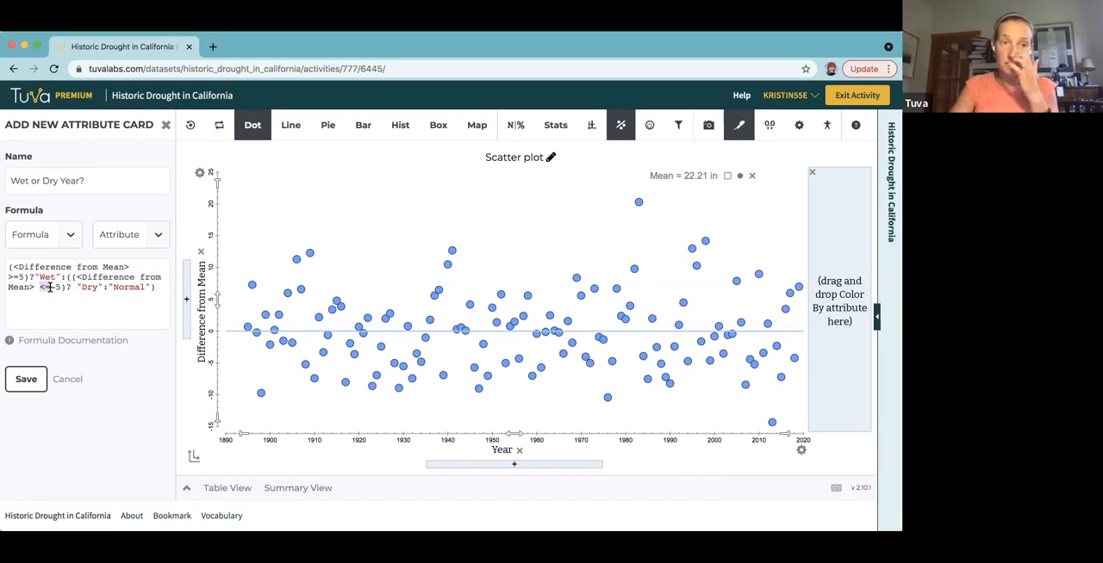
{"action": "left_click_drag", "start_coordinate": [77, 288], "coordinate": [102, 289]}
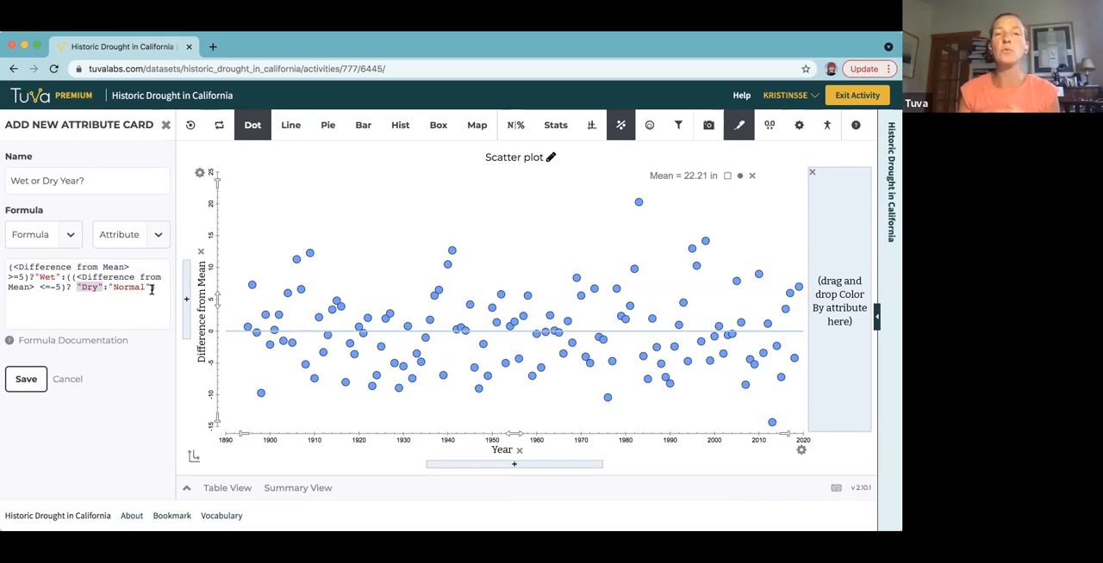
Save the "Wet or Dry Year?" attribute and color the scatter plot's points by it.
{"action": "left_click_drag", "start_coordinate": [109, 288], "coordinate": [152, 290]}
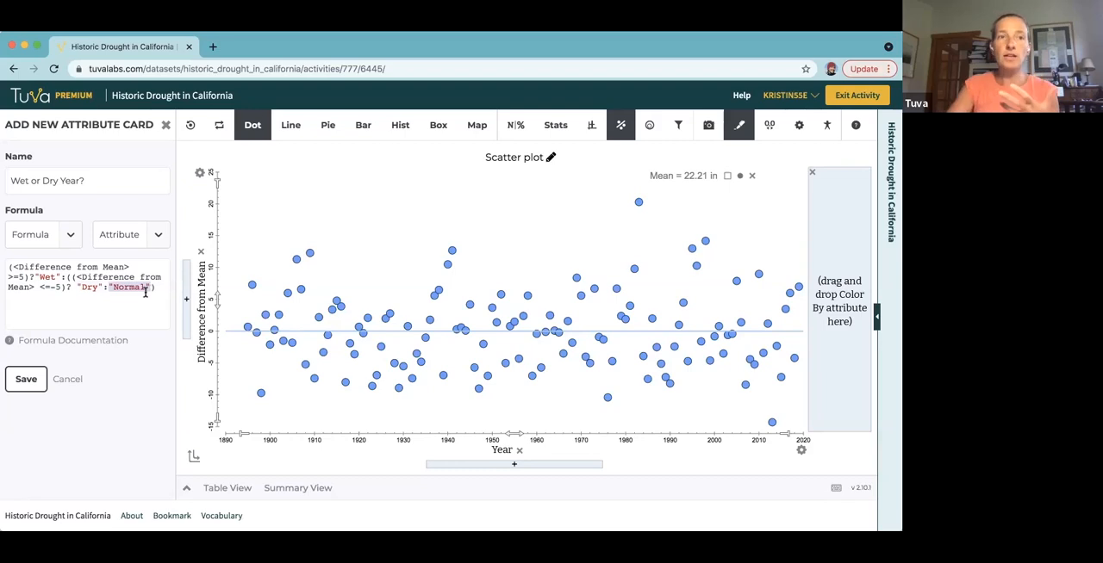
{"action": "left_click", "coordinate": [26, 380]}
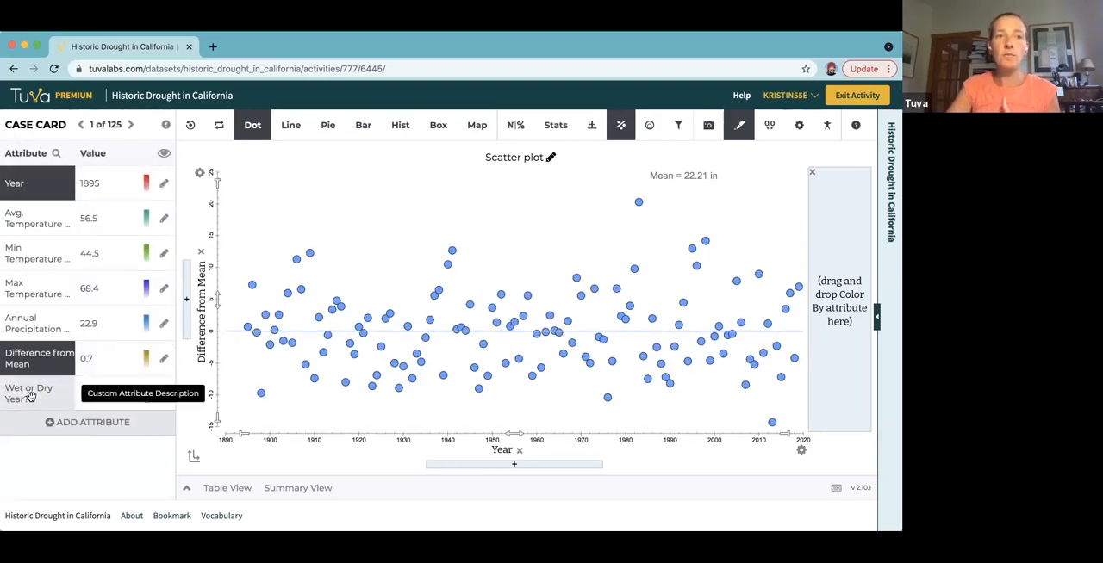
{"action": "left_click_drag", "start_coordinate": [30, 397], "coordinate": [839, 301]}
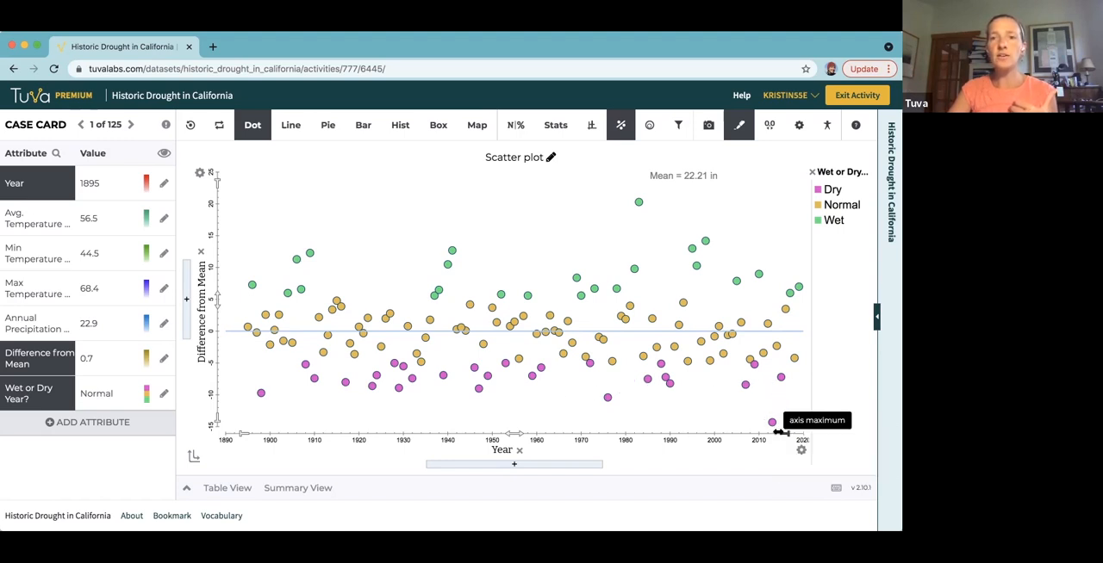
Switch to the slide presentation and advance to the conclusions on the "Exploring Precipitation Data + Anomalies" slide.
{"action": "mouse_move", "coordinate": [772, 423]}
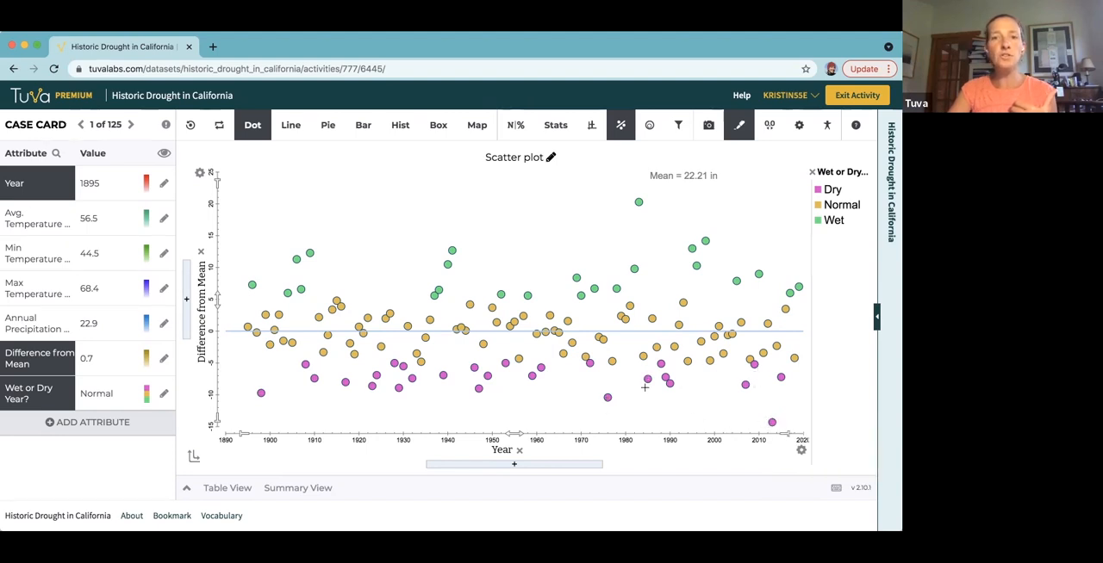
{"action": "mouse_move", "coordinate": [754, 366]}
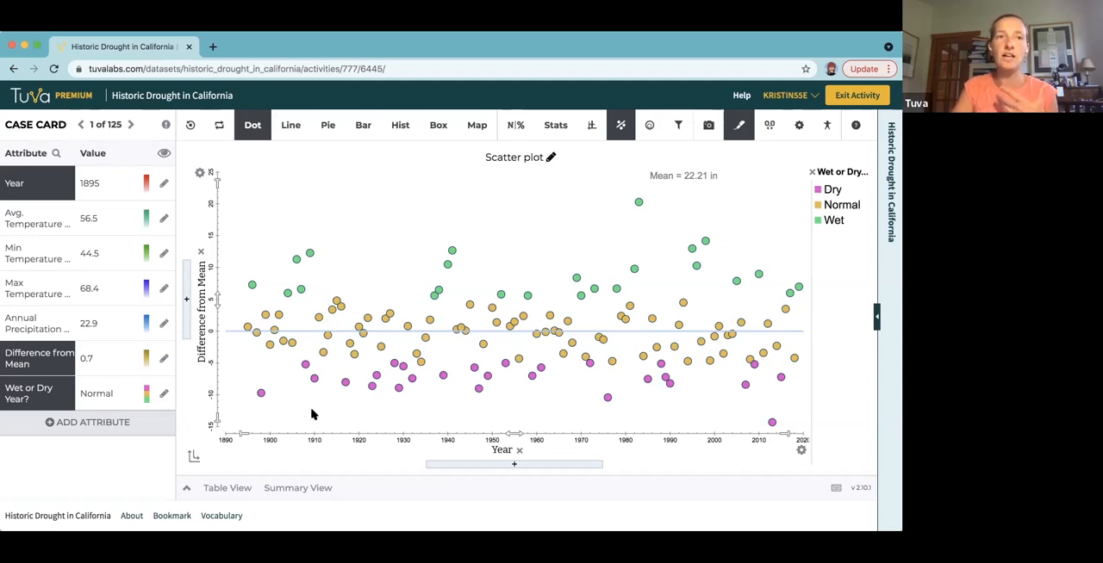
{"action": "key", "text": "ctrl+Right"}
{"action": "key", "text": "Right"}
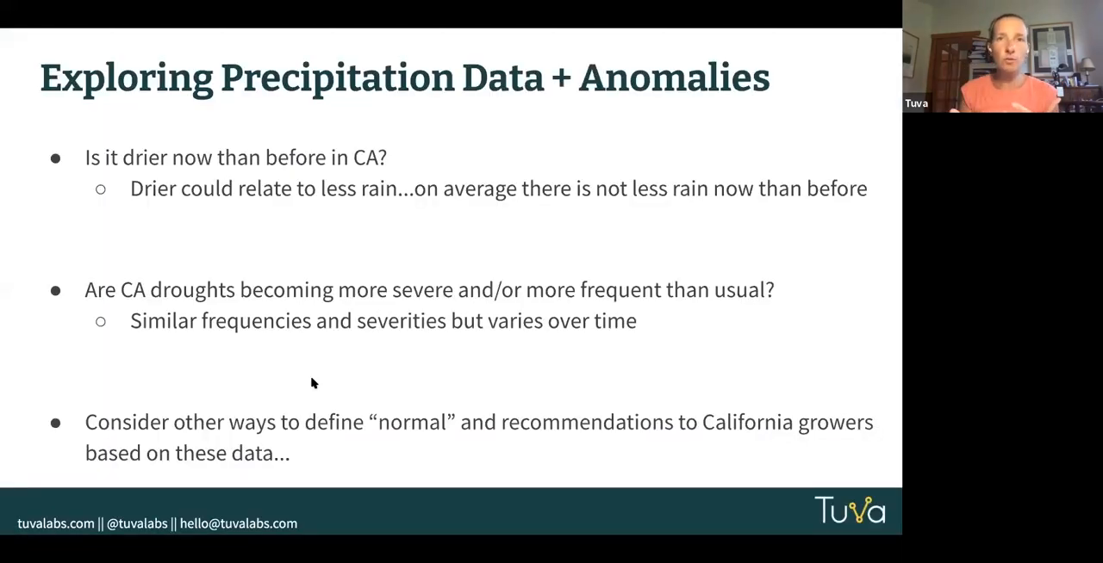